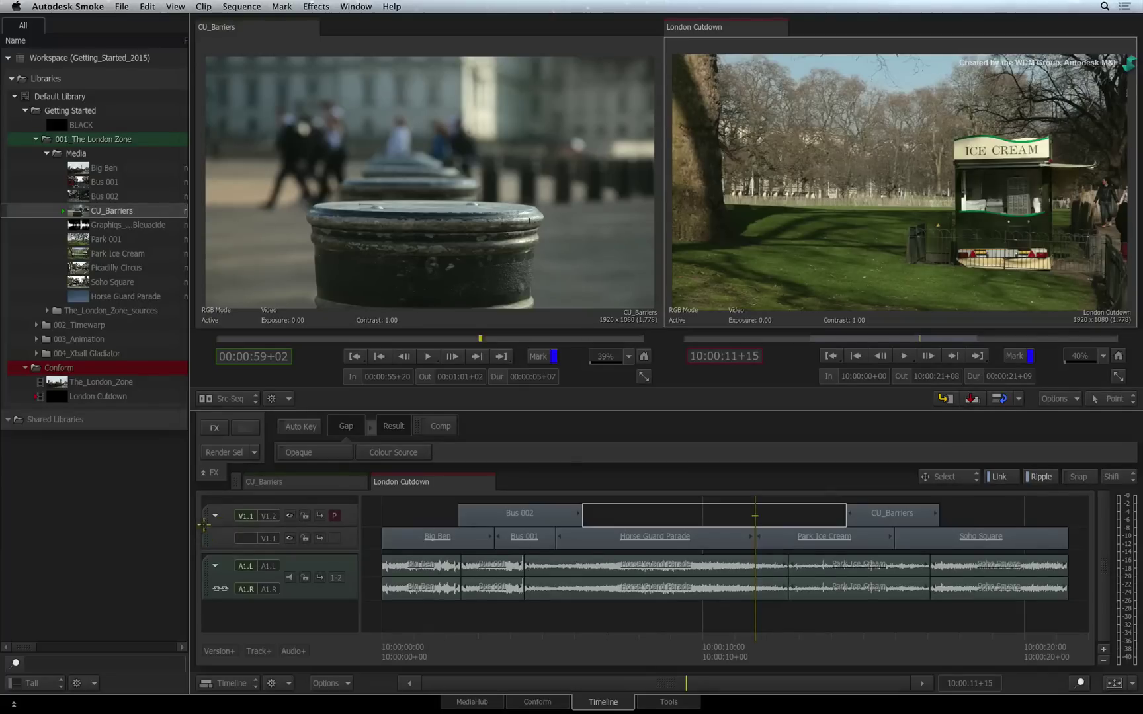
Add a V1.2 video track and move the Bus 002 and CU_Barriers track to the top.
{"action": "key", "text": "Delete"}
{"action": "key", "text": "super+z"}
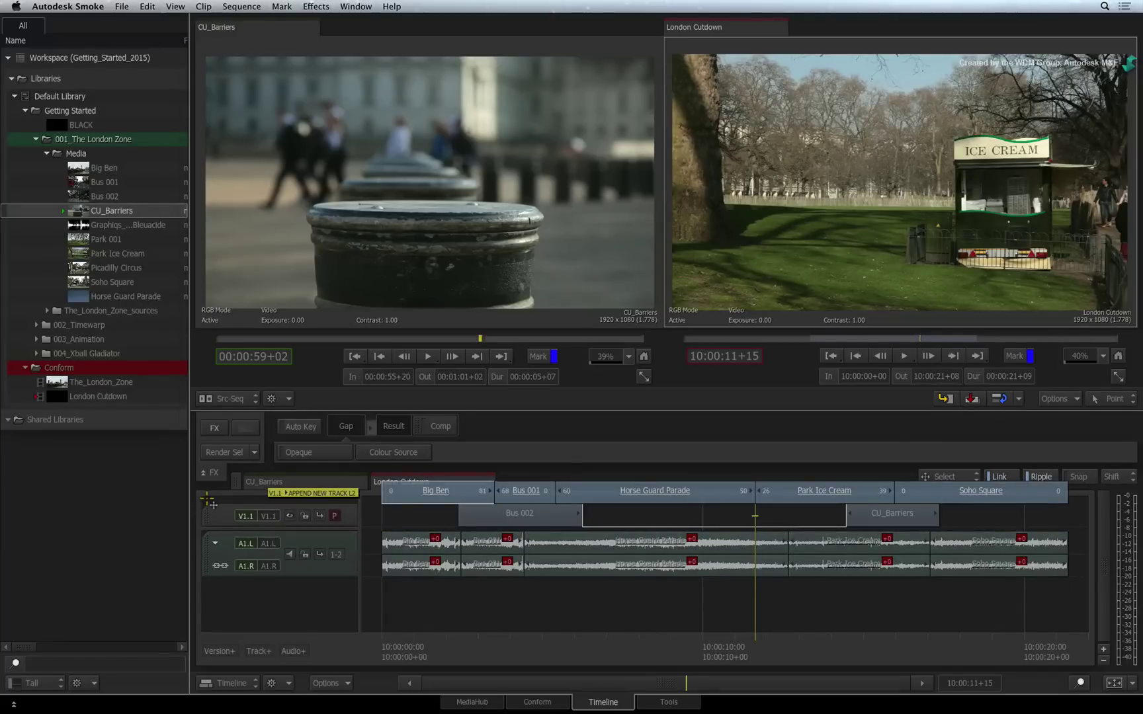
{"action": "left_click", "coordinate": [210, 502]}
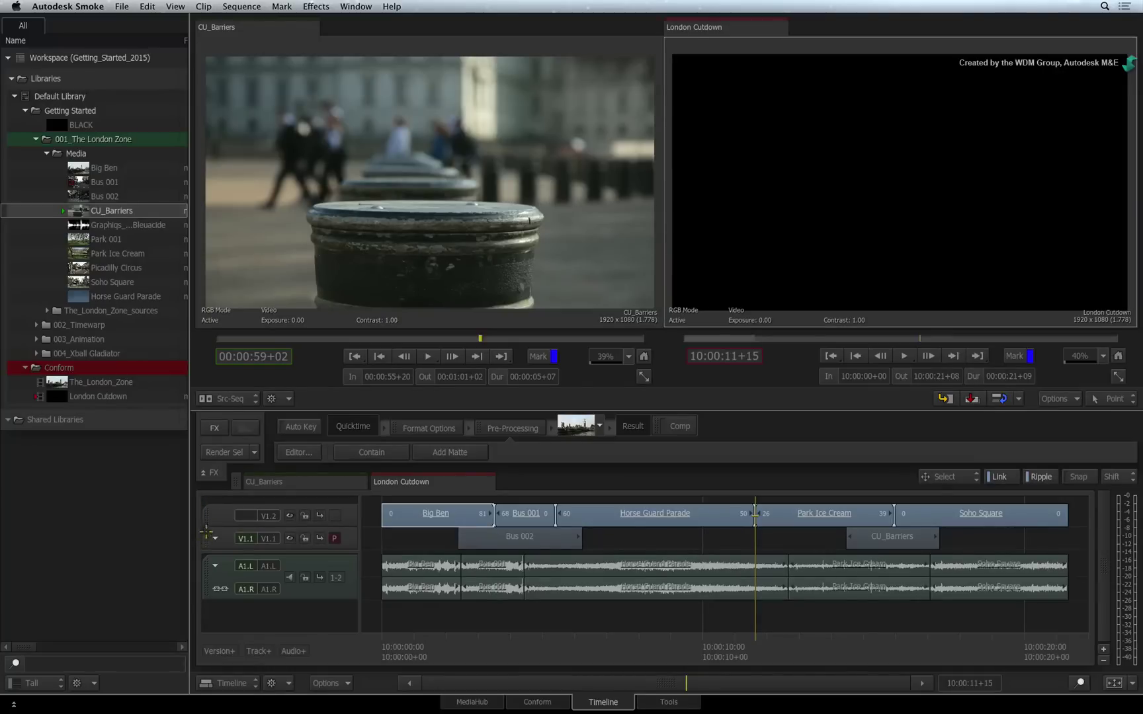
{"action": "left_click_drag", "start_coordinate": [206, 536], "coordinate": [212, 500]}
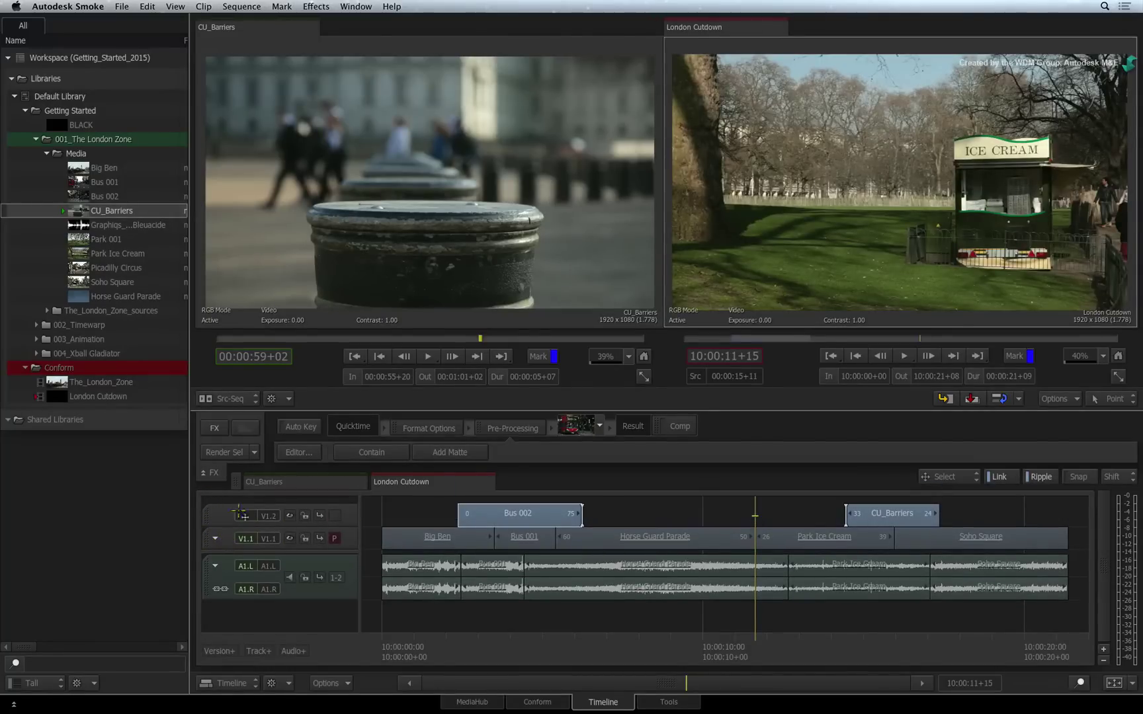
Deselect the Bus 002 and CU_Barriers clips and patch the CU_Barriers source to V1.1.
{"action": "left_click", "coordinate": [362, 303]}
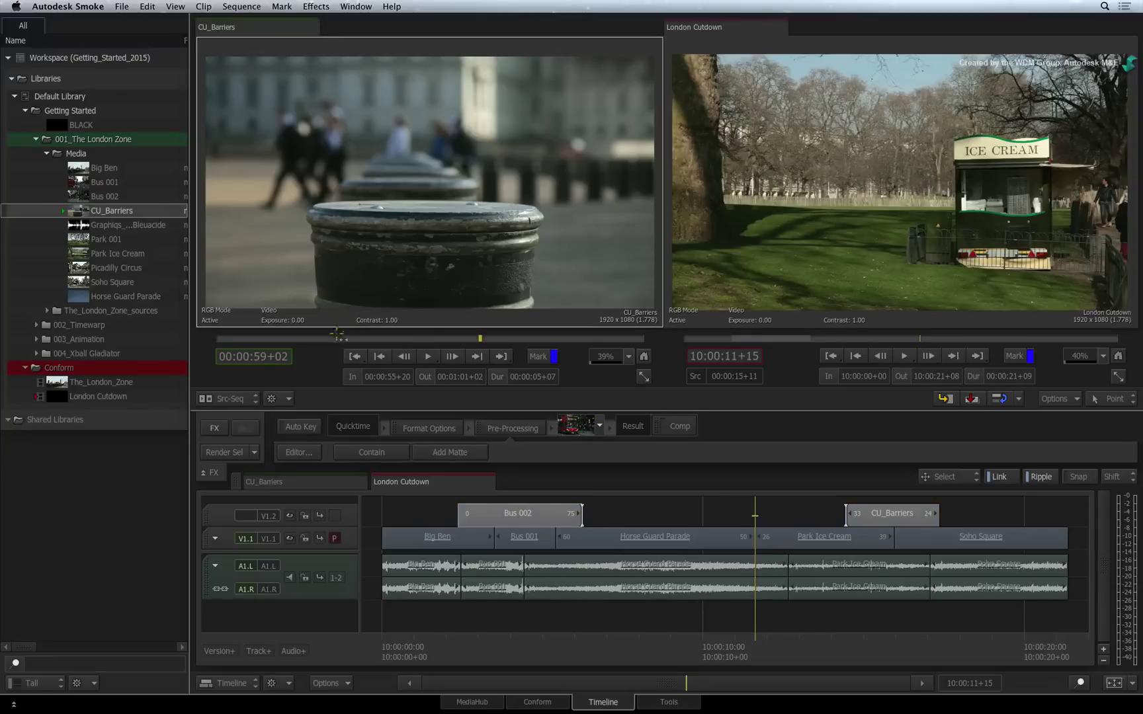
{"action": "left_click", "coordinate": [306, 615]}
{"action": "left_click", "coordinate": [304, 628]}
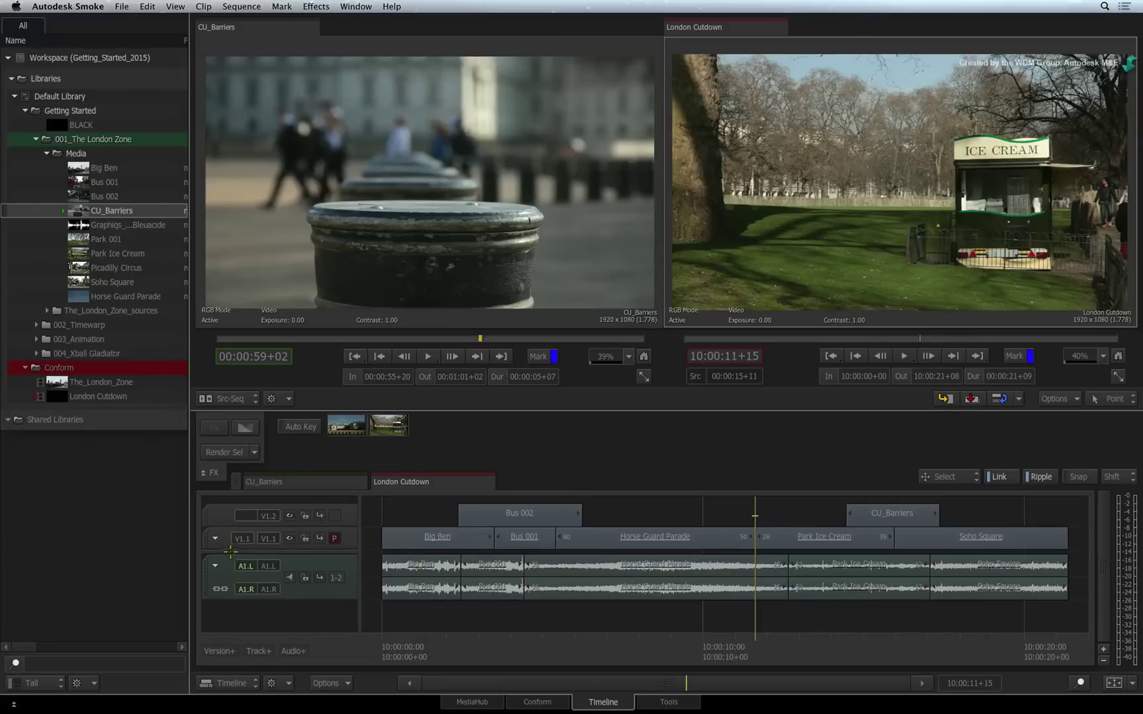
{"action": "left_click", "coordinate": [241, 539]}
{"action": "left_click", "coordinate": [240, 540]}
{"action": "left_click", "coordinate": [240, 539]}
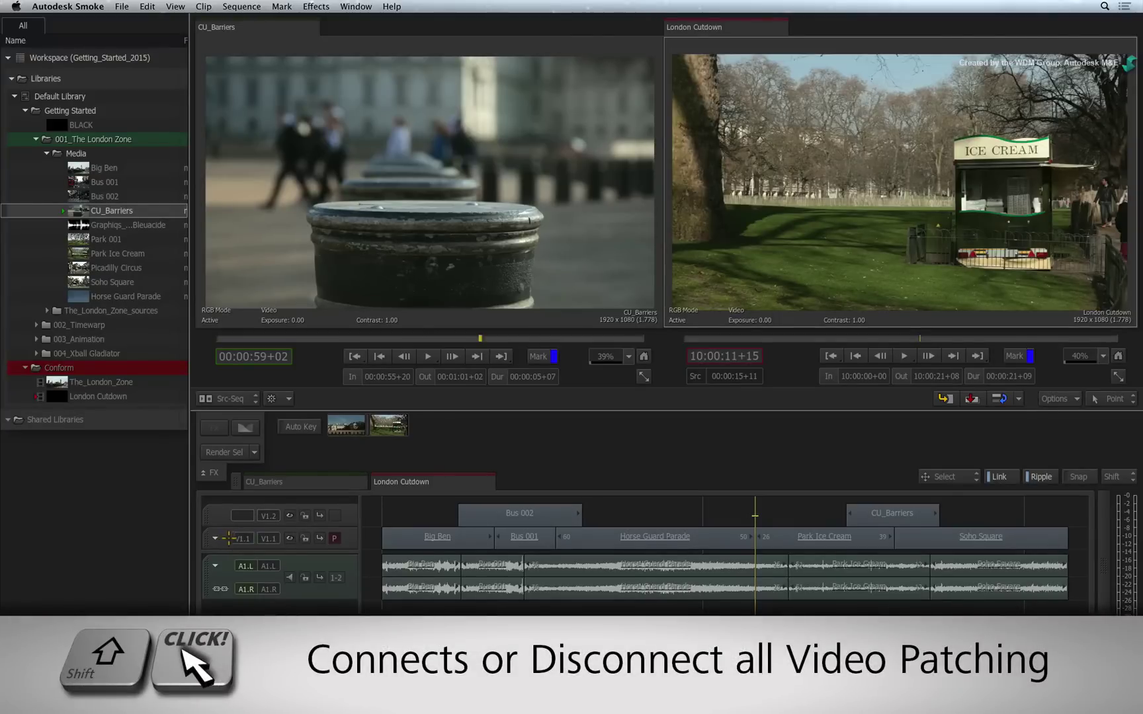
{"action": "left_click", "coordinate": [234, 539], "text": "shift"}
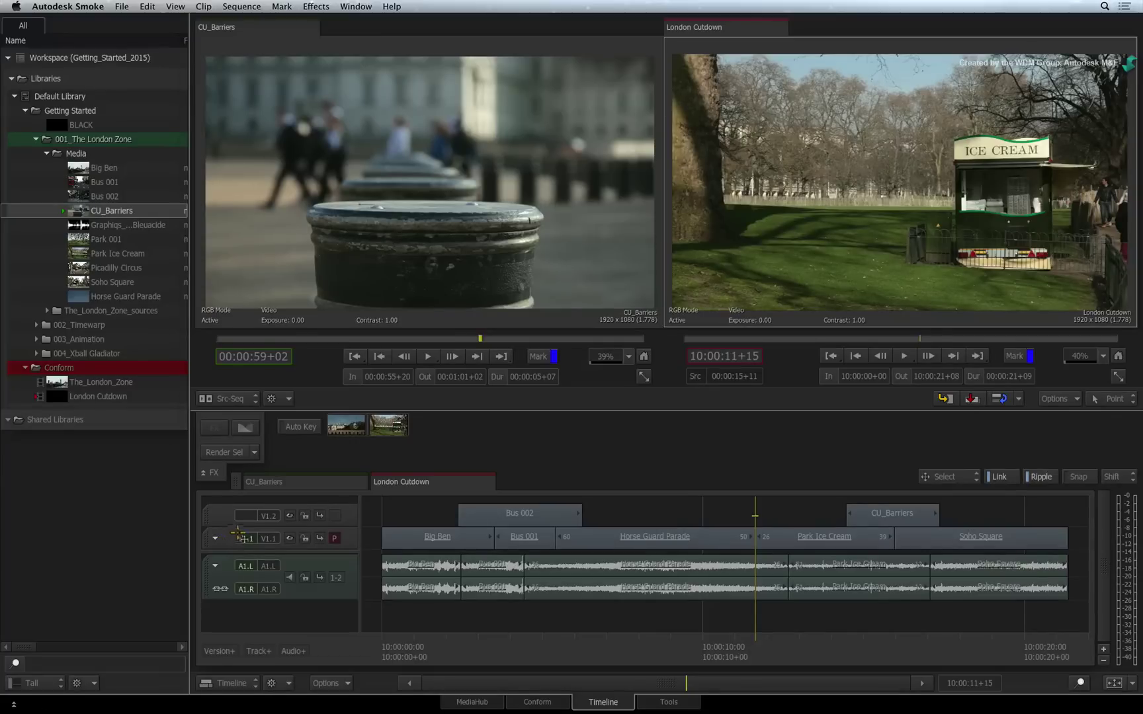
Move the source patch from V1.1 onto V1.2 and make V1.2 the primary track.
{"action": "left_click_drag", "start_coordinate": [246, 539], "coordinate": [243, 517]}
{"action": "left_click", "coordinate": [243, 518]}
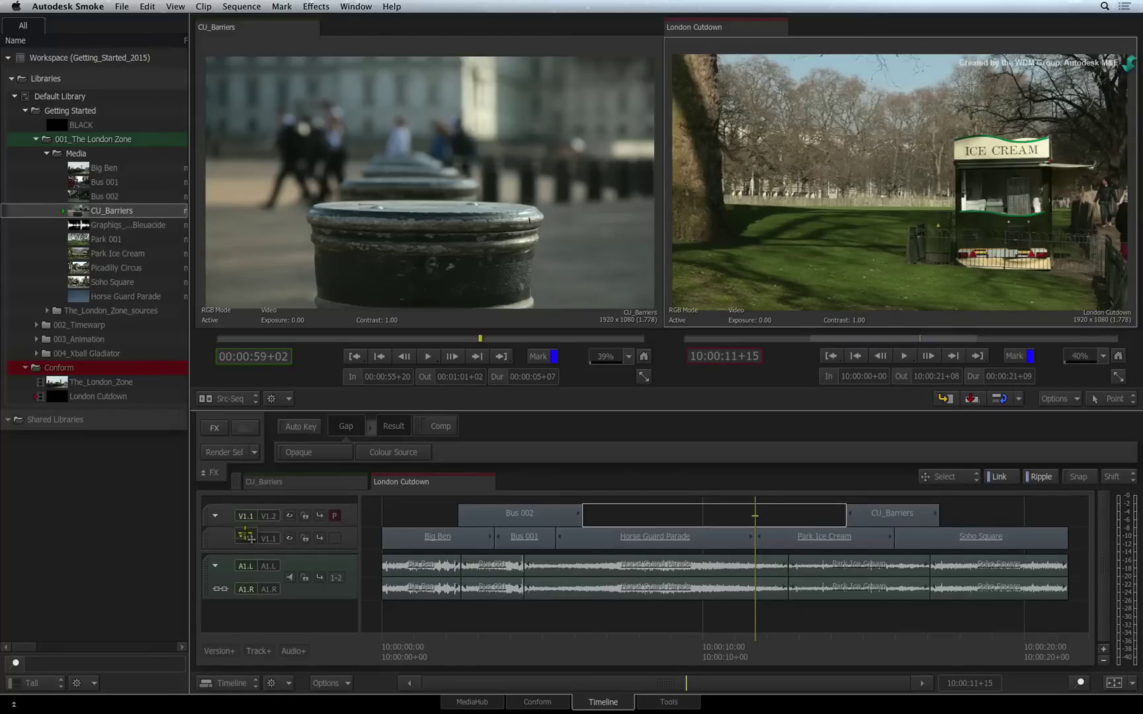
{"action": "left_click", "coordinate": [246, 539]}
{"action": "left_click", "coordinate": [244, 518]}
{"action": "left_click", "coordinate": [759, 536]}
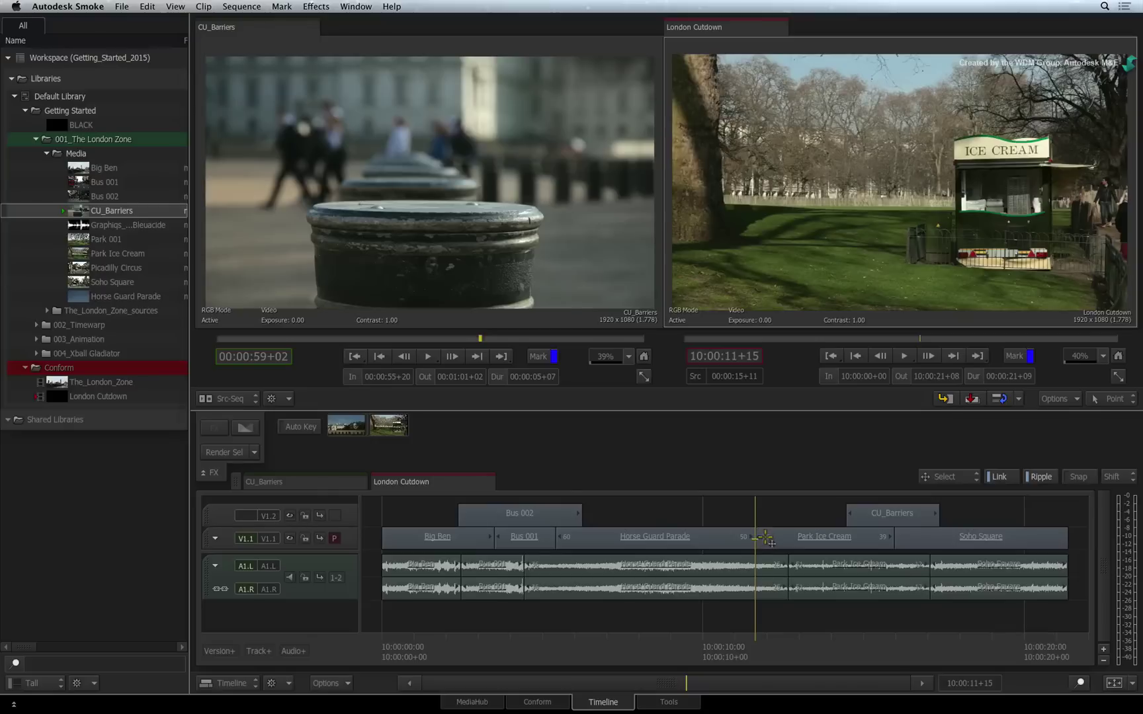
{"action": "key", "text": "Page_Up"}
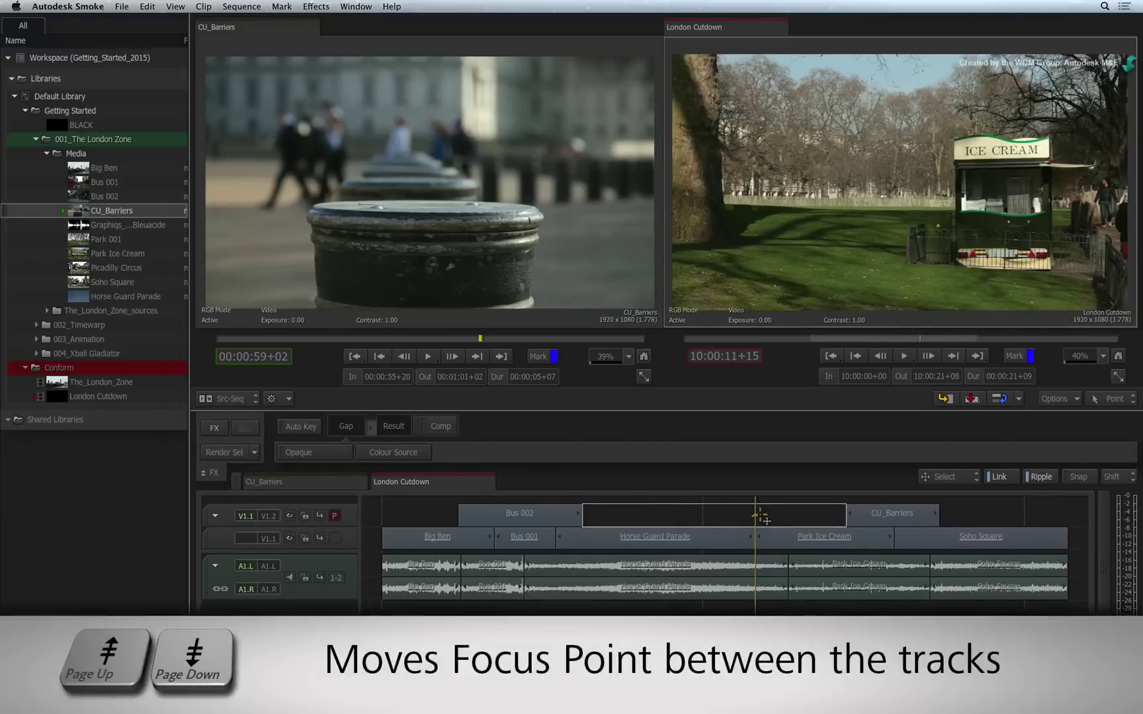
{"action": "key", "text": "Page_Down"}
{"action": "key", "text": "Page_Up"}
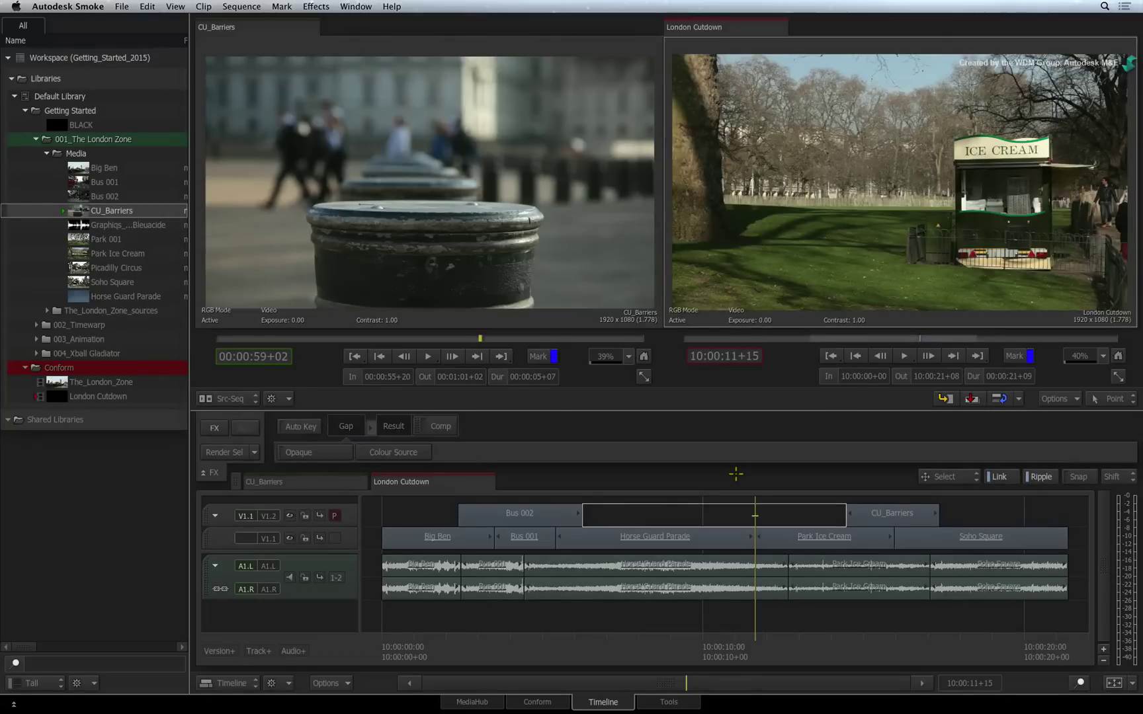
{"action": "key", "text": "Delete"}
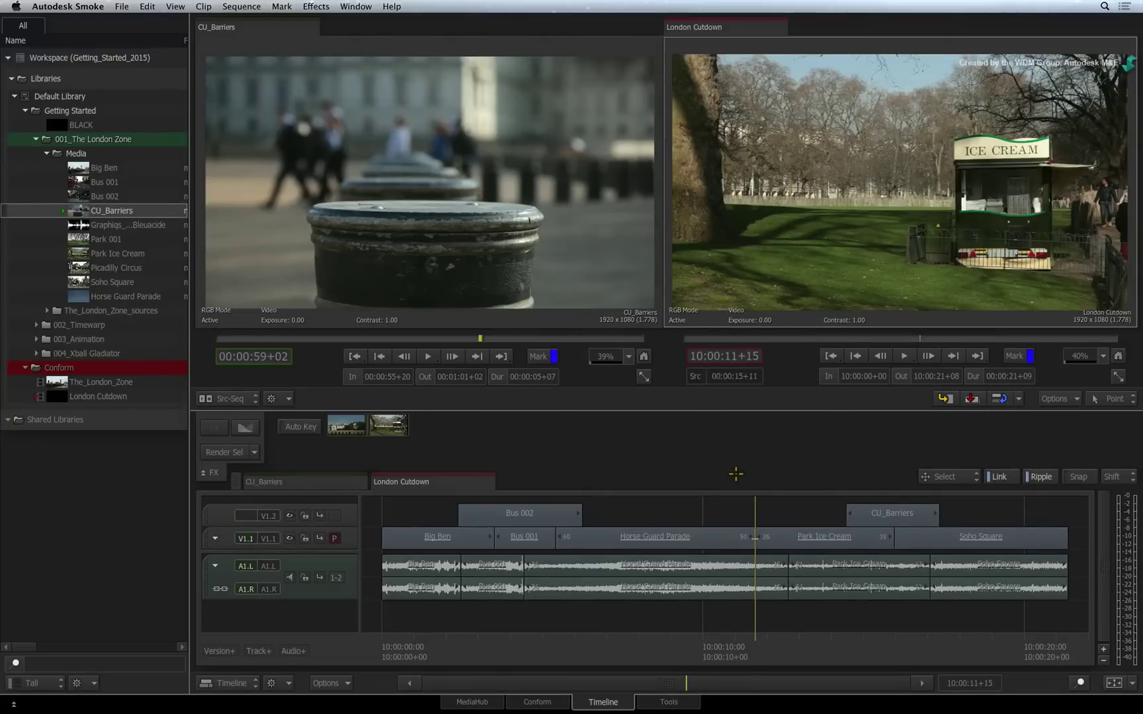
{"action": "key", "text": "super+z"}
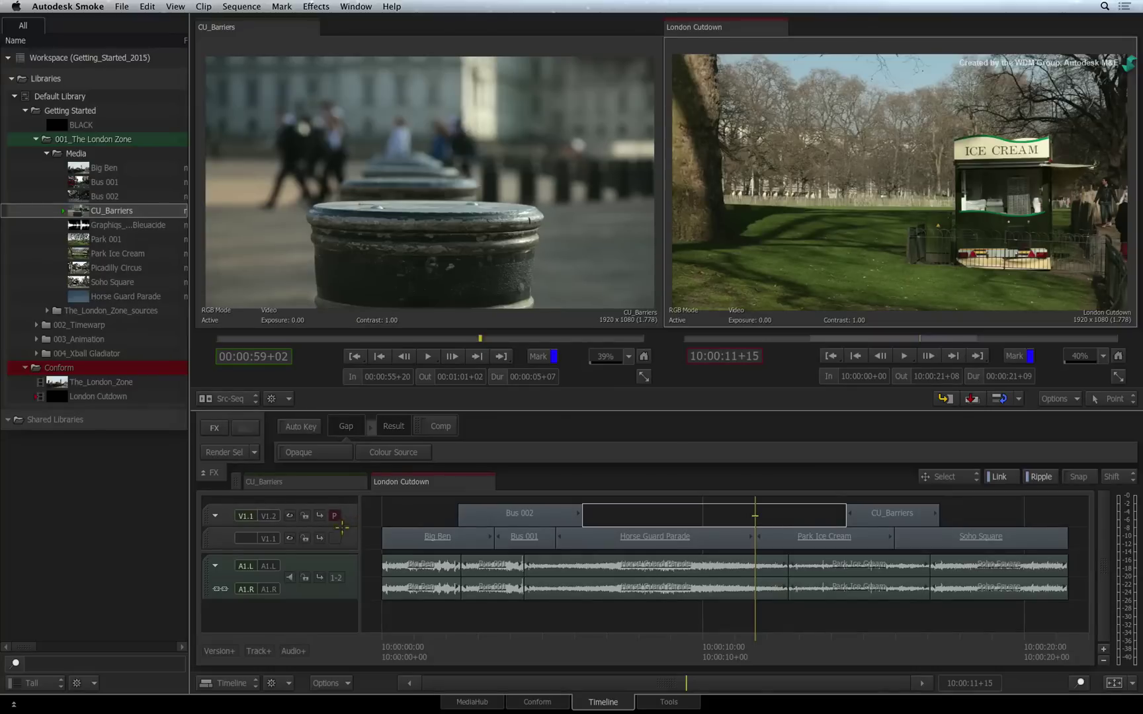
{"action": "left_click", "coordinate": [335, 537]}
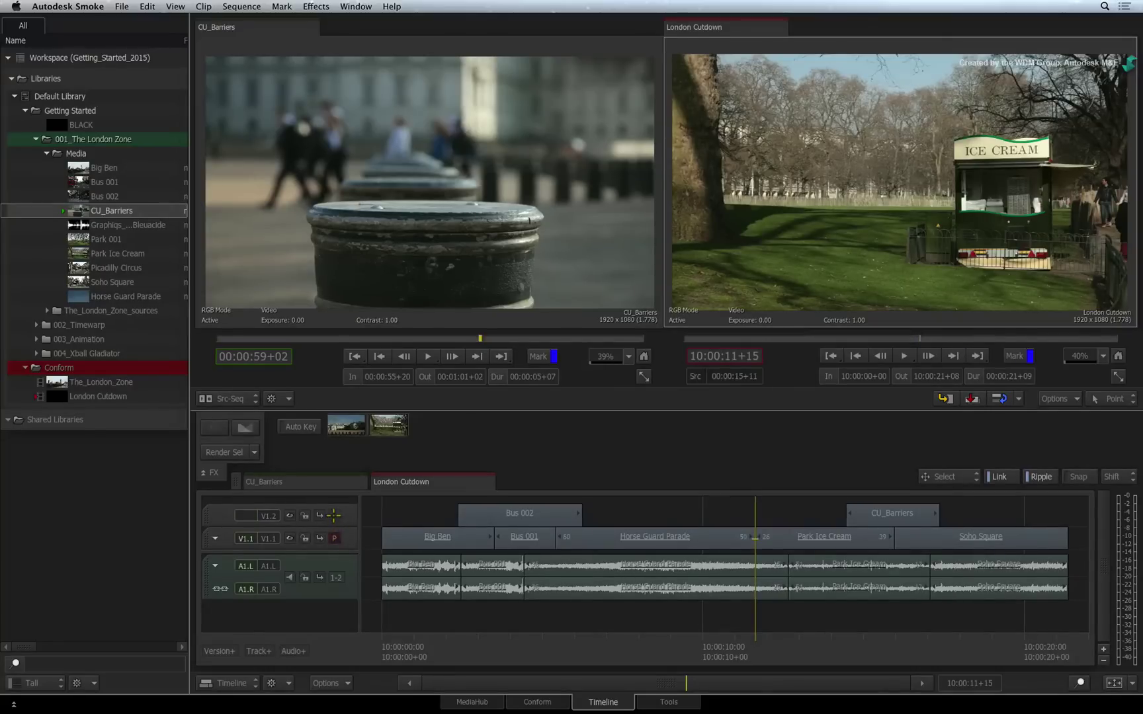
{"action": "left_click", "coordinate": [335, 537]}
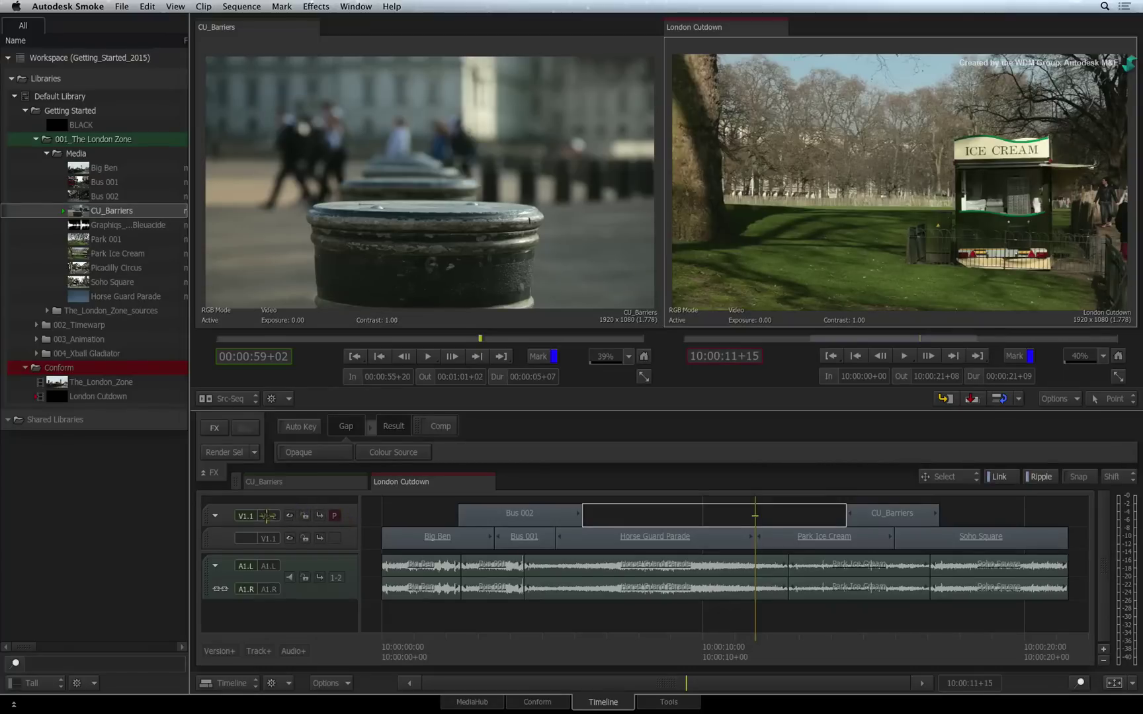
{"action": "right_click", "coordinate": [244, 518]}
{"action": "mouse_move", "coordinate": [295, 526]}
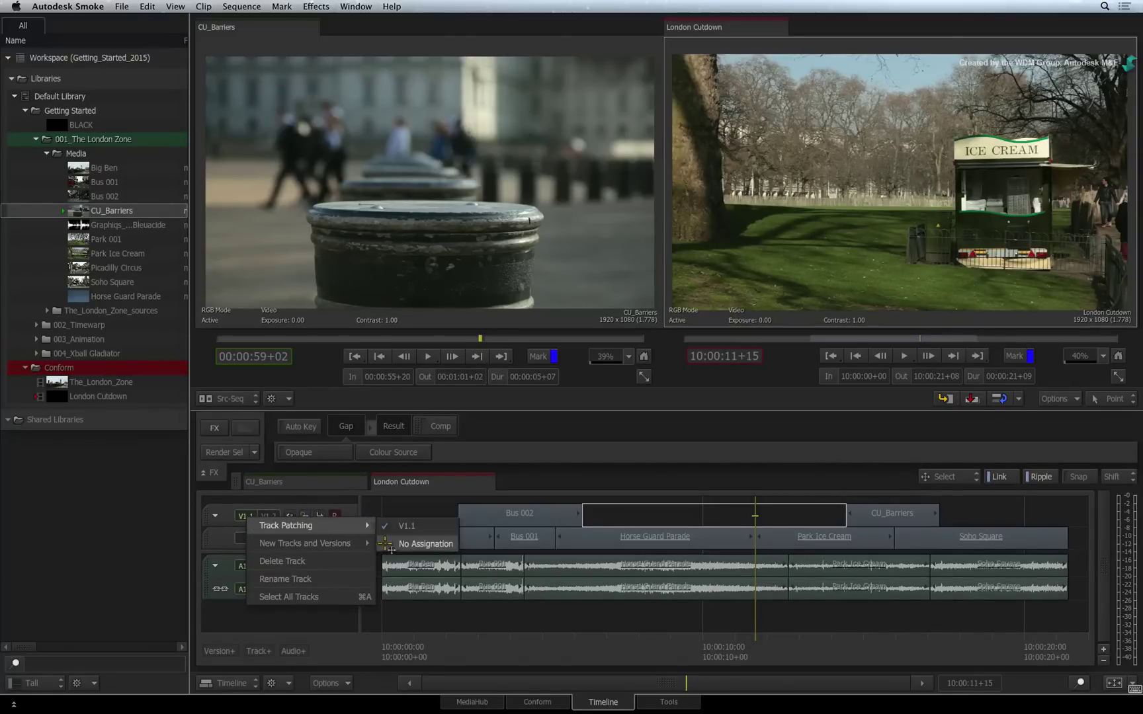
{"action": "left_click", "coordinate": [420, 543]}
{"action": "right_click", "coordinate": [243, 541]}
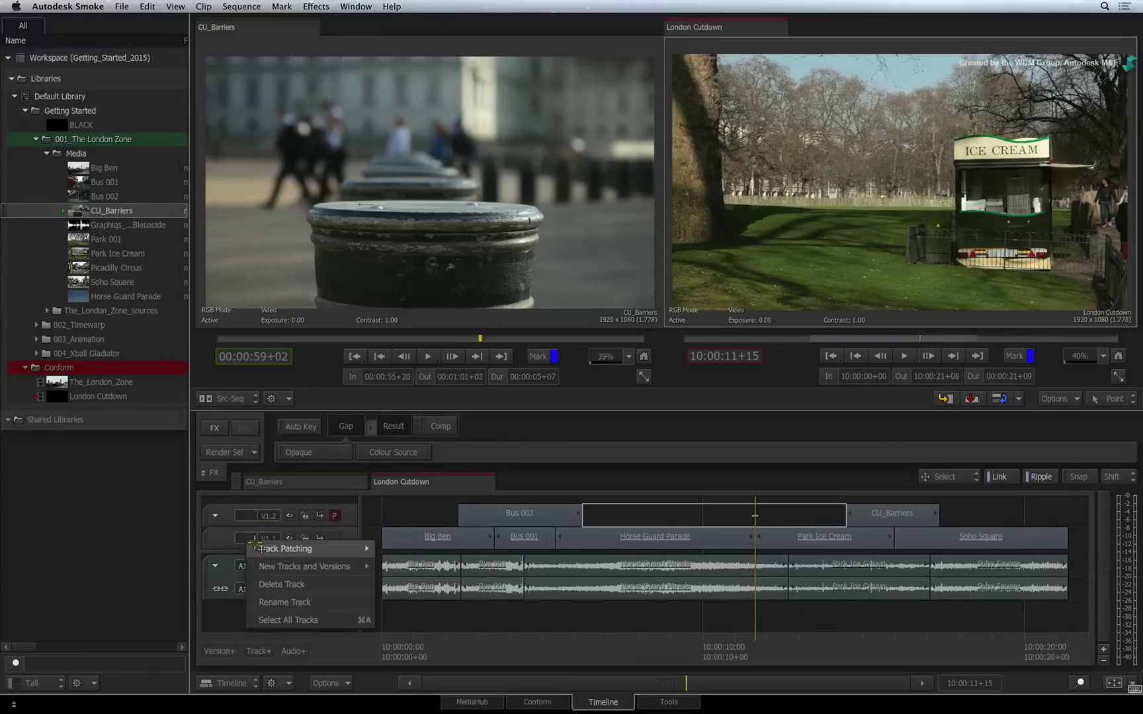
{"action": "left_click", "coordinate": [393, 549]}
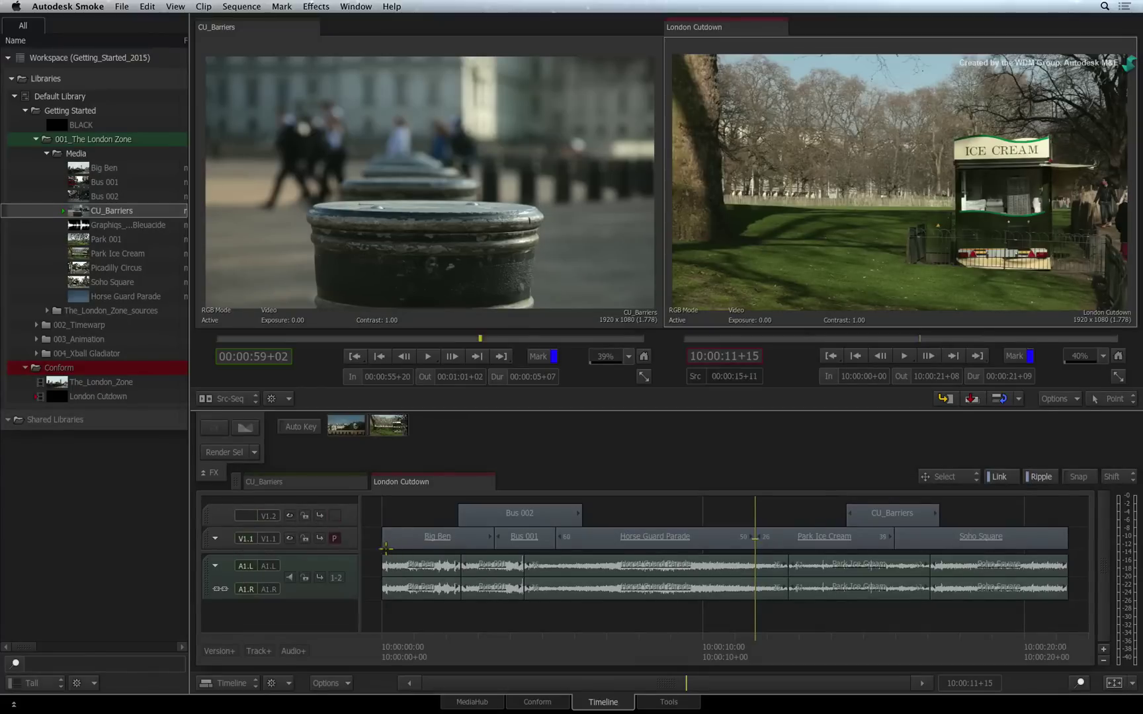
{"action": "right_click", "coordinate": [243, 518]}
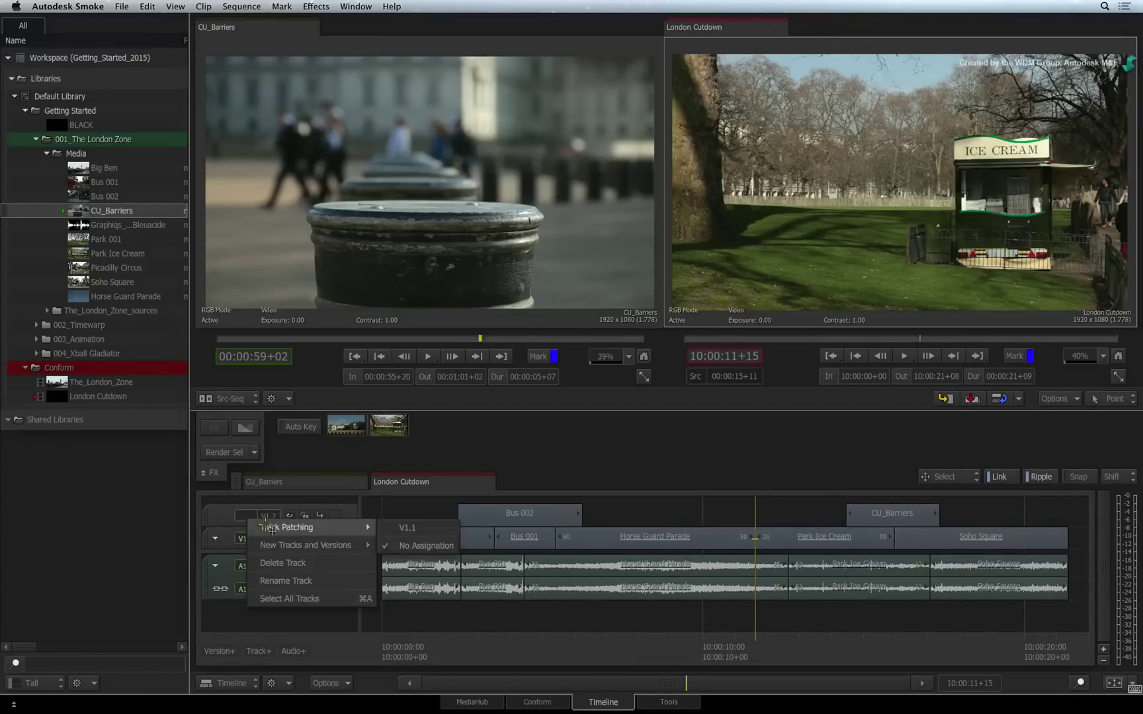
{"action": "left_click", "coordinate": [395, 527]}
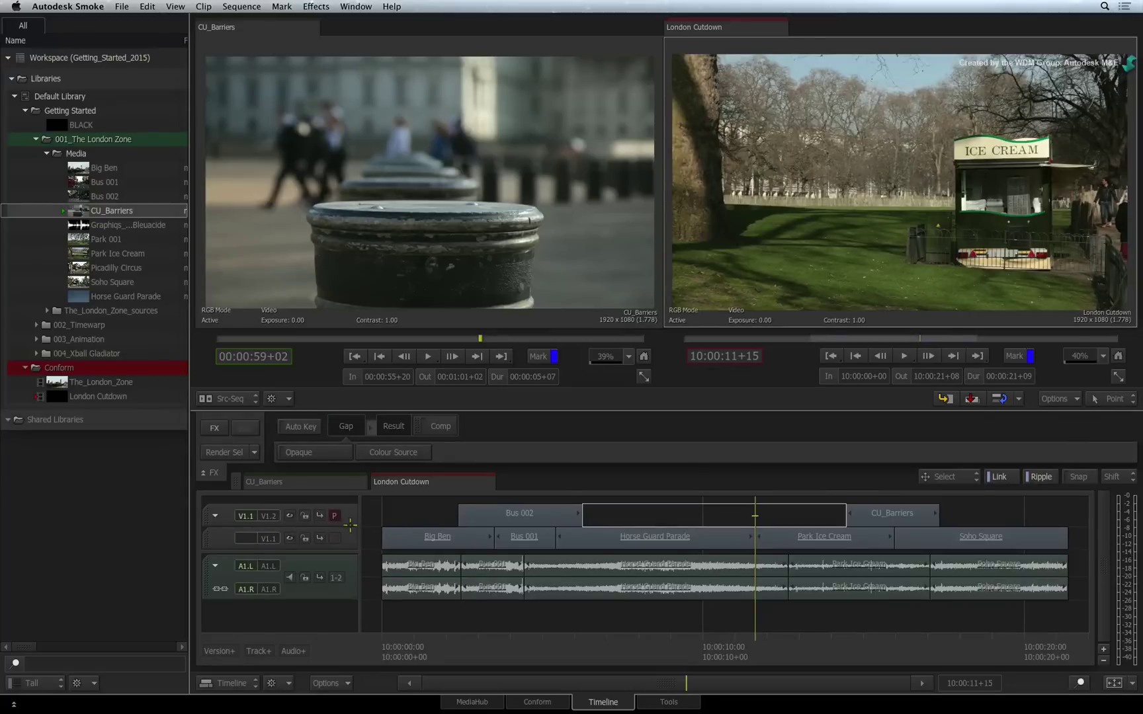